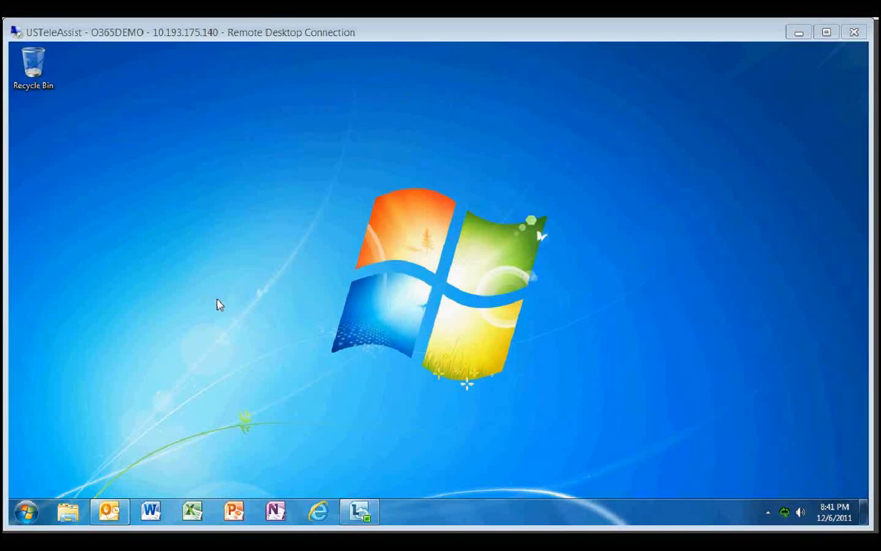
Step: Open the Office 365 admin portal in Internet Explorer and browse the Users list through to its second page
click(318, 514)
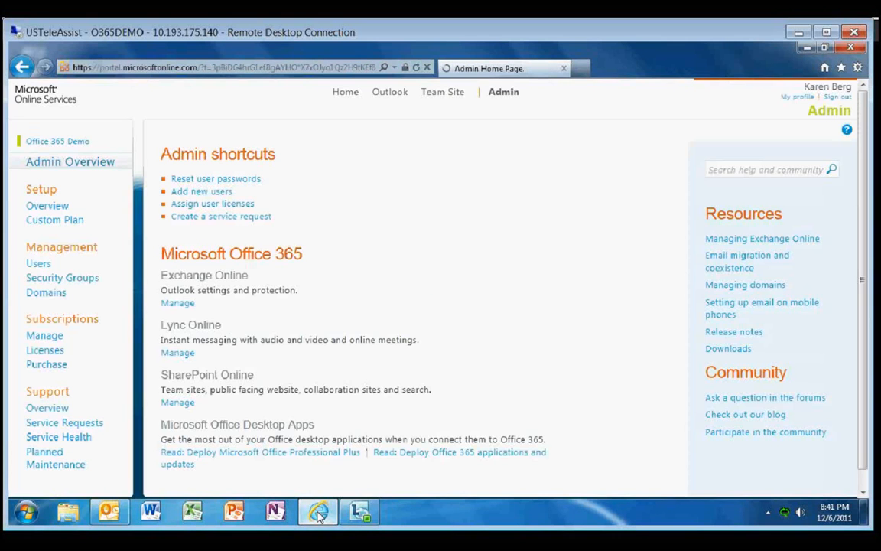
click(505, 94)
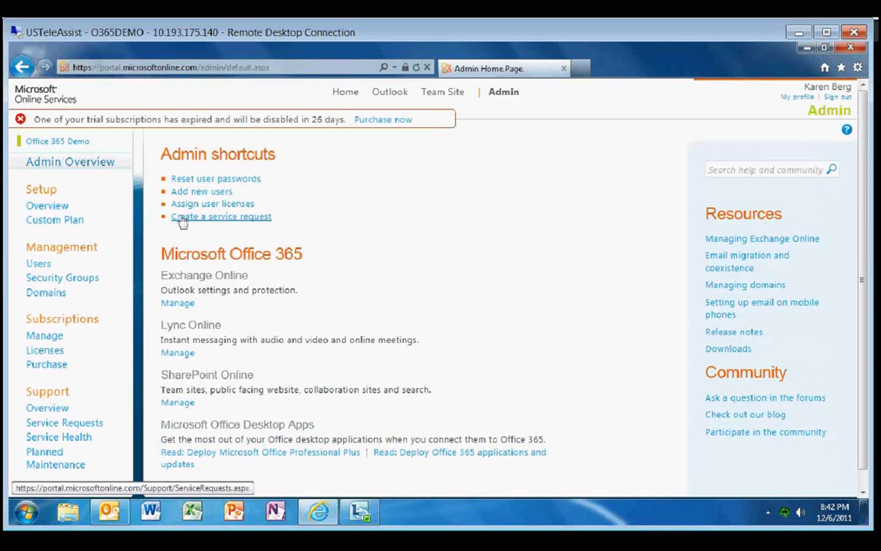
click(44, 266)
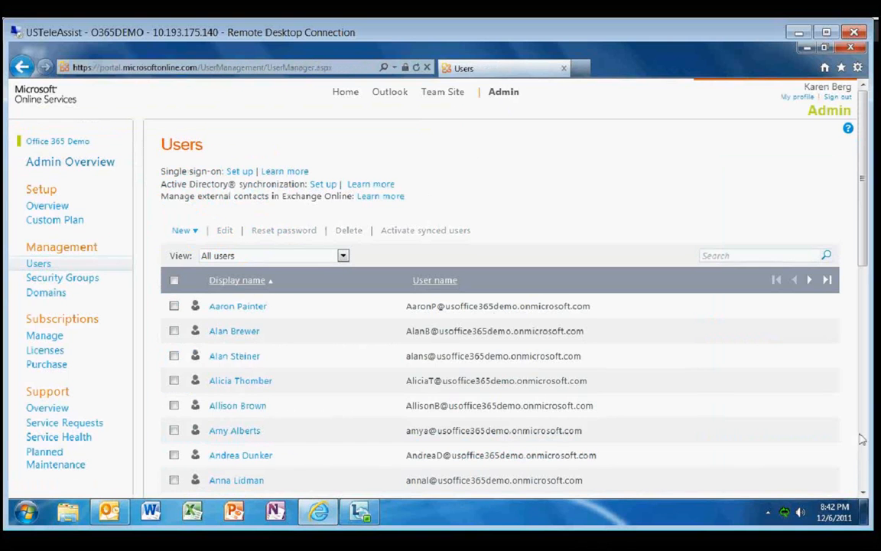
scroll(859, 438, down, 5)
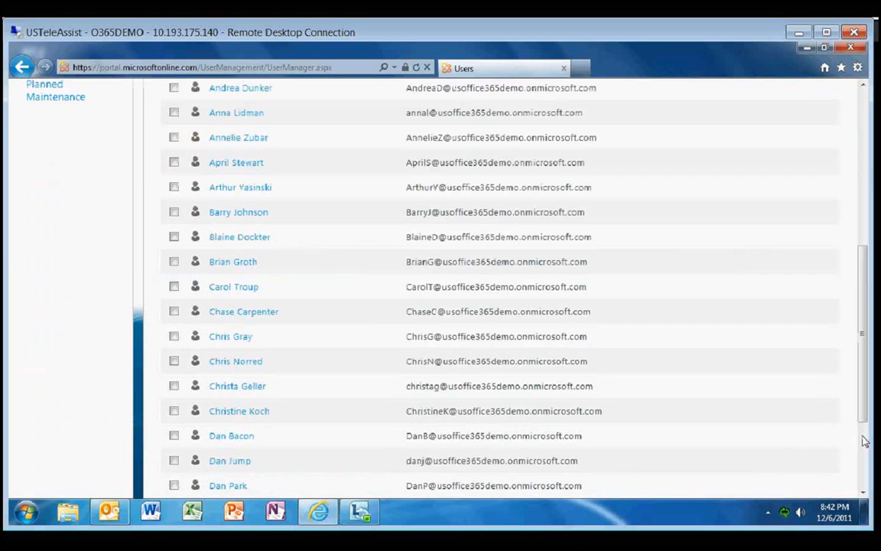
scroll(864, 442, down, 2)
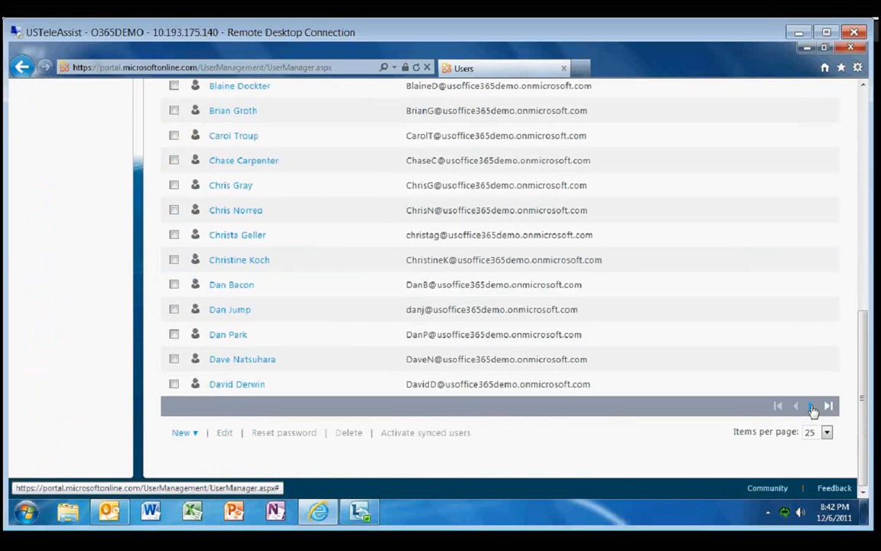
click(812, 408)
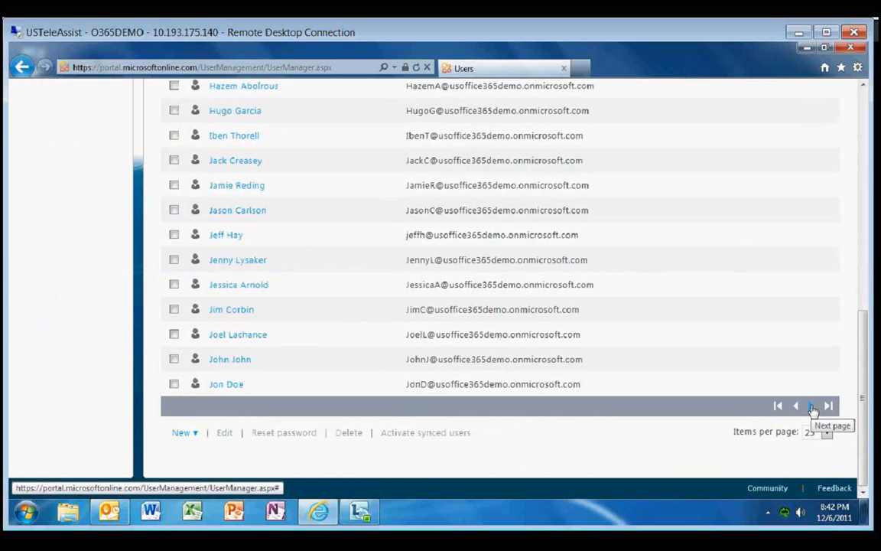
drag(861, 397, 863, 151)
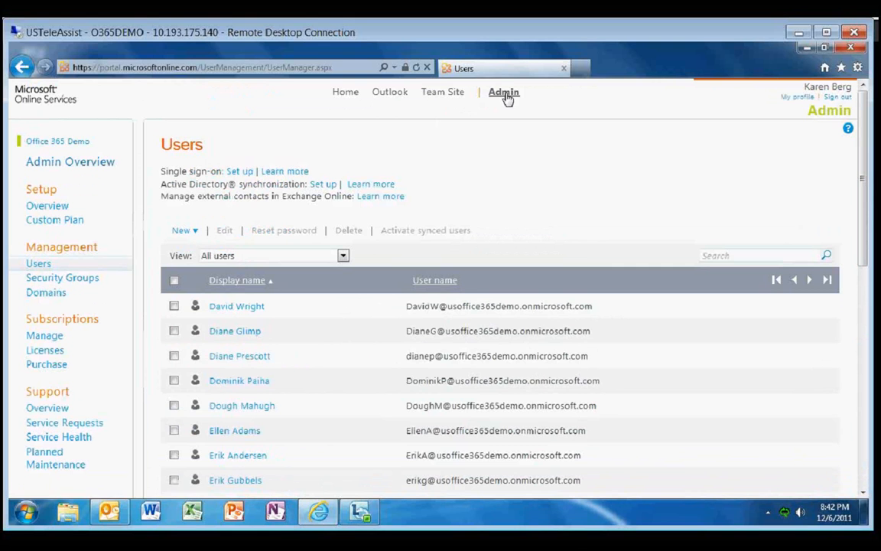
Step: Return to the admin overview and view the organization's Domains page
click(505, 95)
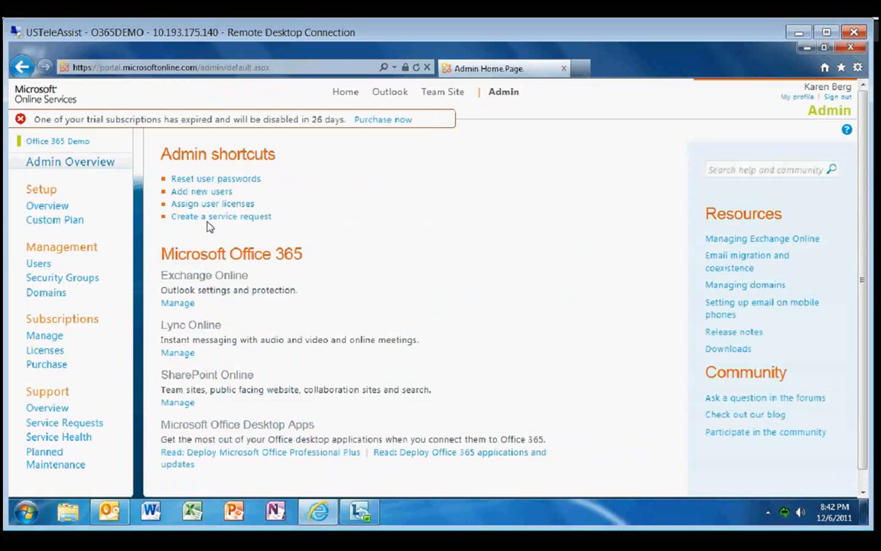
click(46, 293)
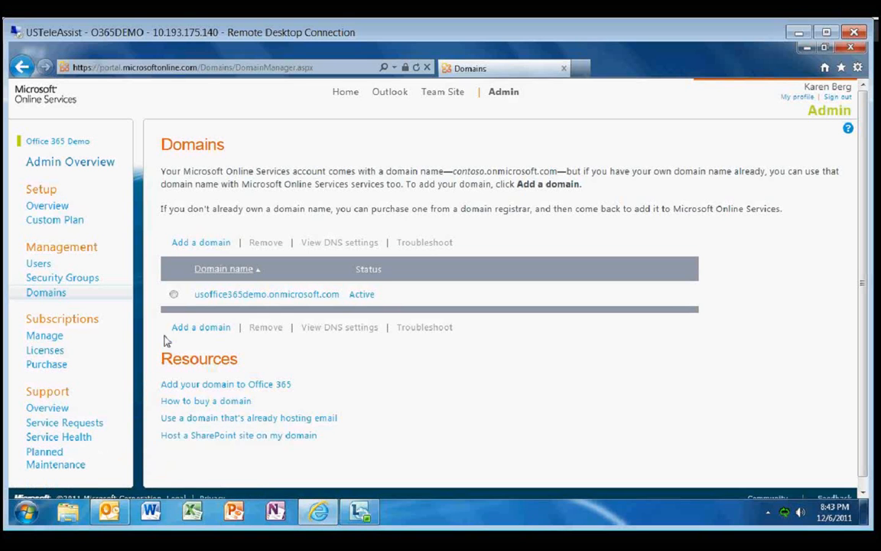
Step: Go to the Outlook web mailbox and read the Company Picnic message in the inbox
click(390, 92)
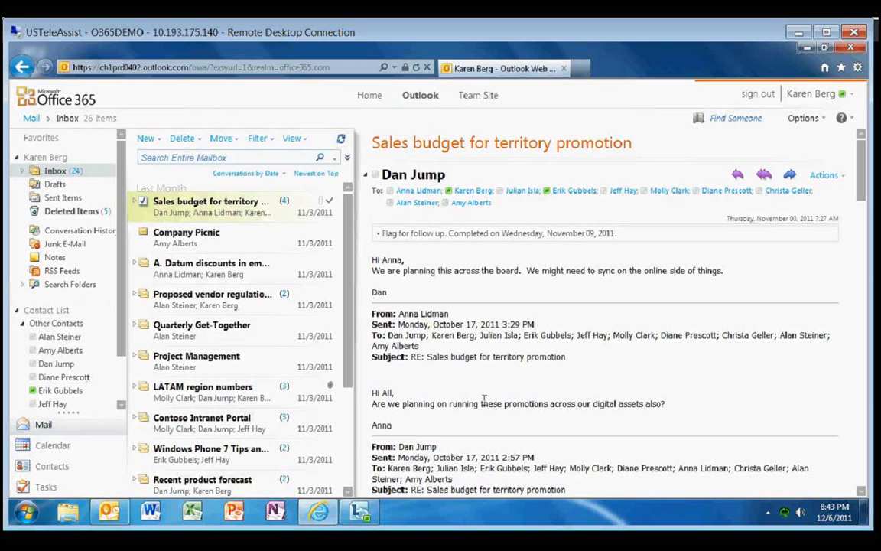
click(247, 242)
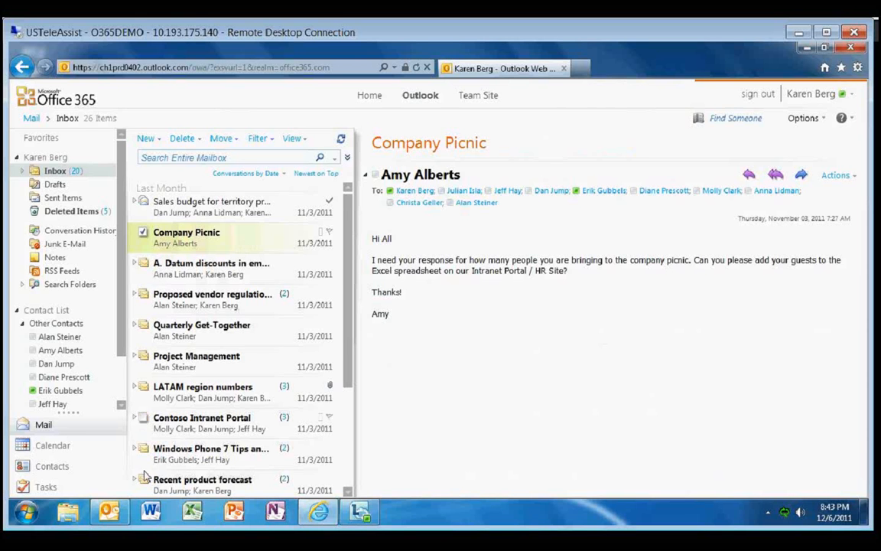
Step: Switch to desktop Outlook, expand the "Sales budget for territory promotion" conversation and view the available Clean Up options
click(116, 520)
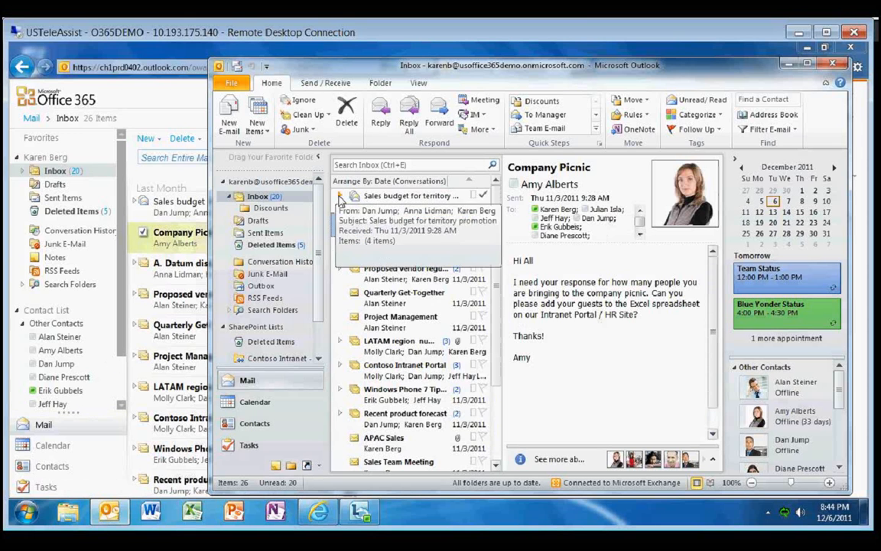
click(340, 196)
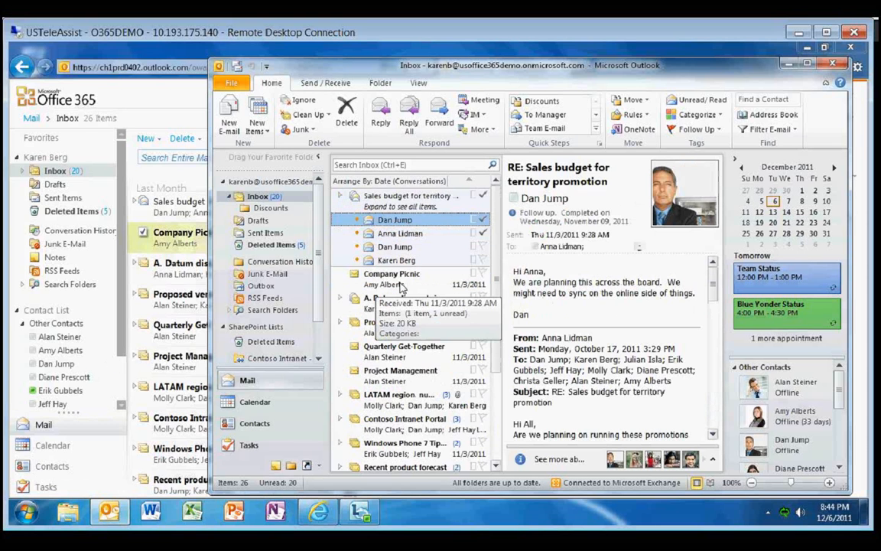
click(401, 285)
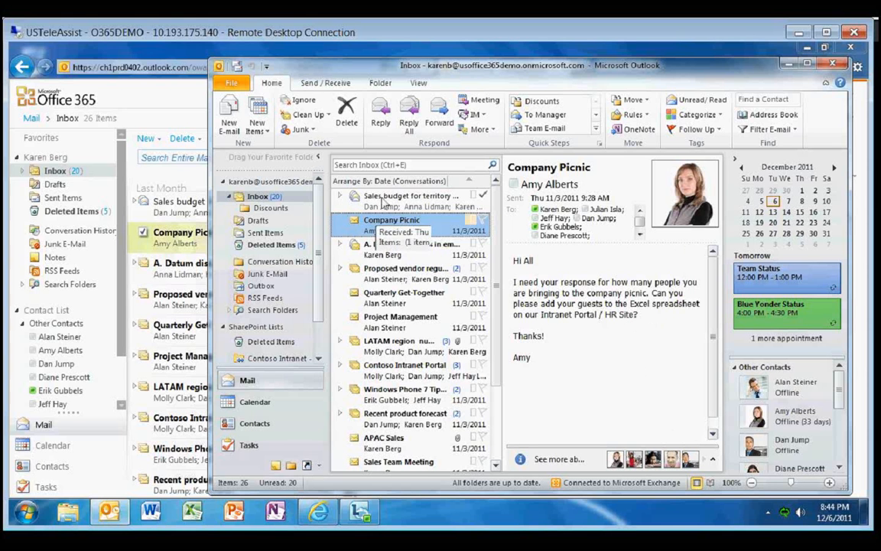
drag(382, 201, 385, 203)
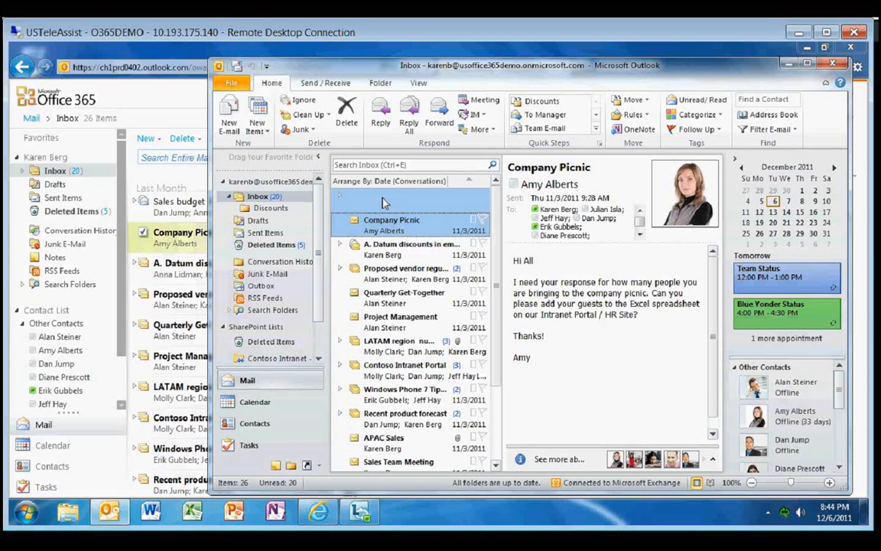
drag(384, 203, 384, 201)
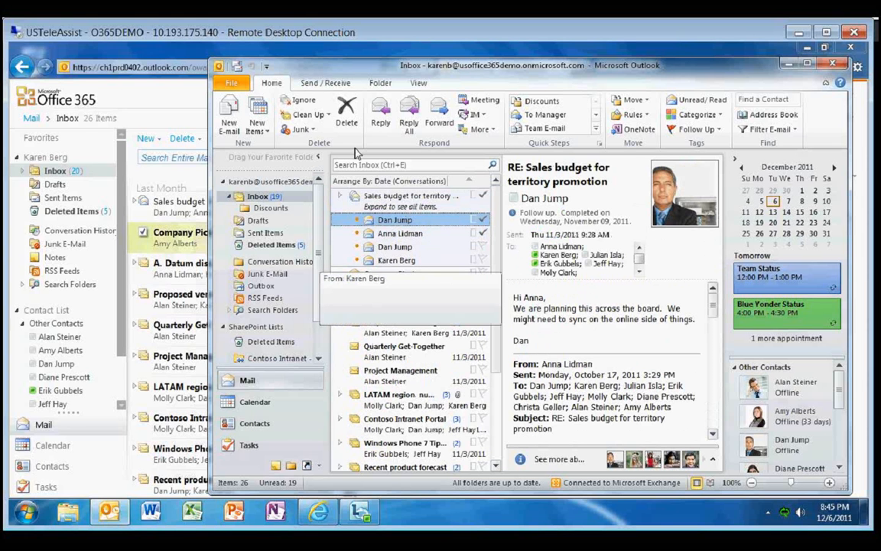
click(308, 114)
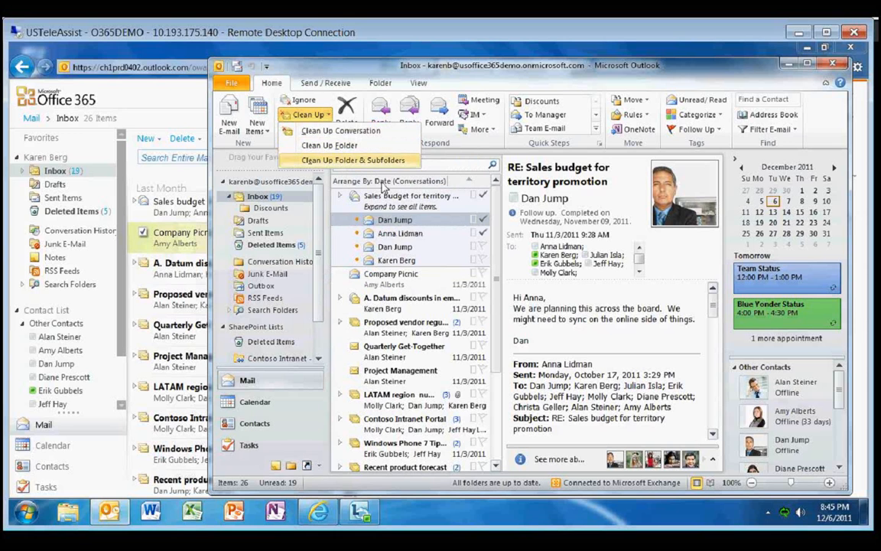
click(424, 282)
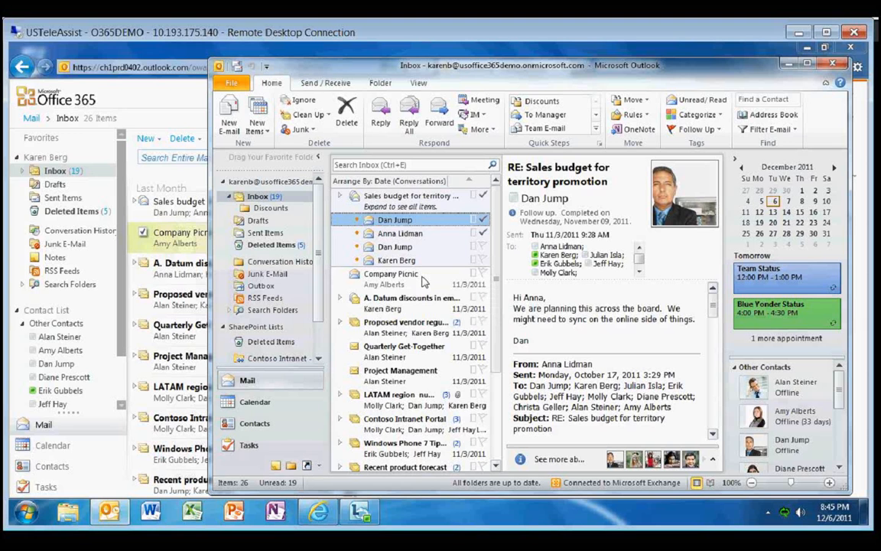
Step: Look over the category and follow-up flag options for the Quarterly Get-Together message
click(423, 282)
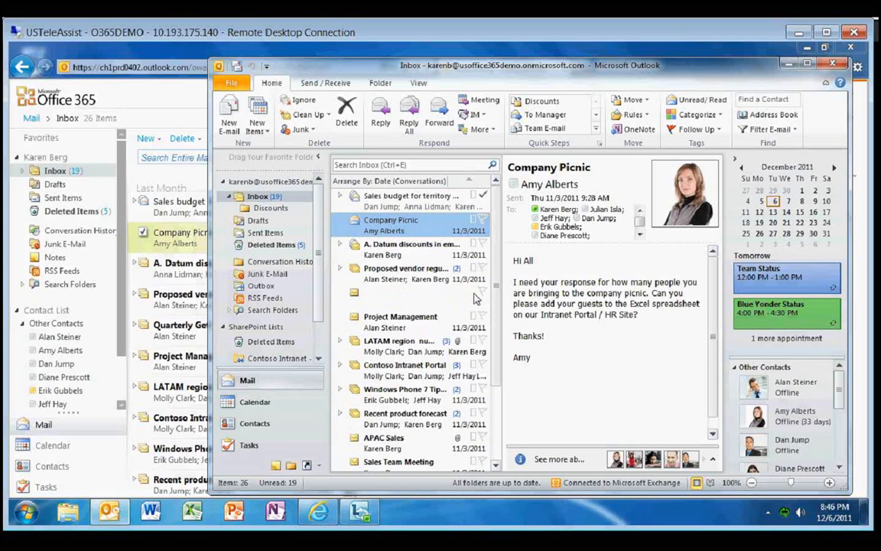
right_click(475, 296)
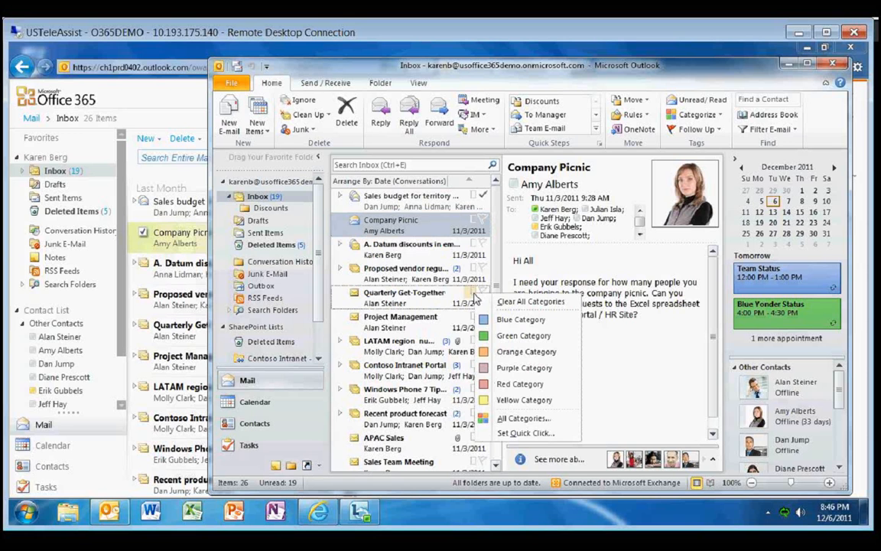
click(483, 290)
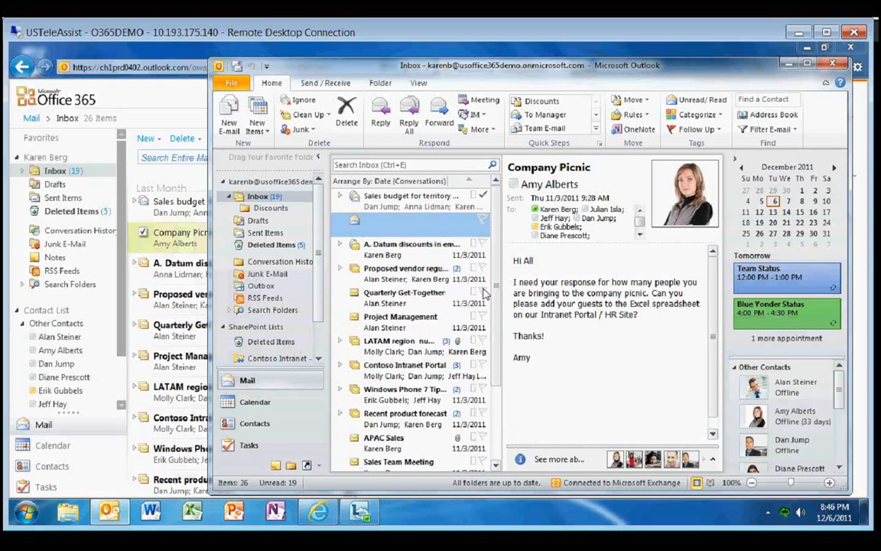
right_click(484, 291)
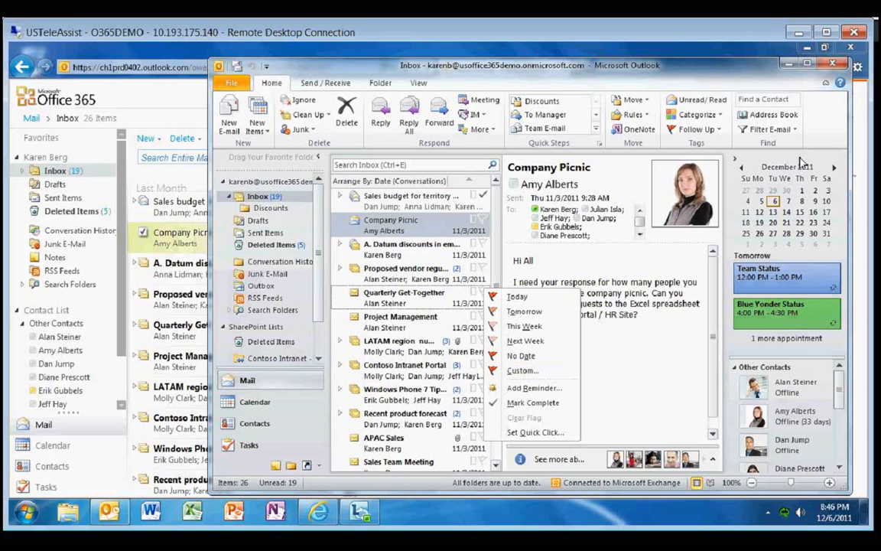
Step: Return to the Outlook web mailbox and forward the Company Picnic message, adding the suggested contact as the recipient
click(788, 68)
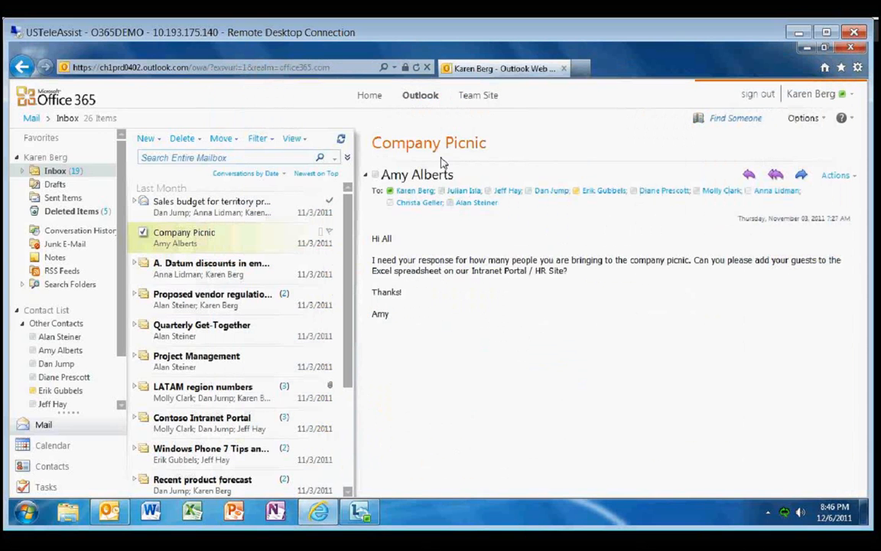
right_click(231, 243)
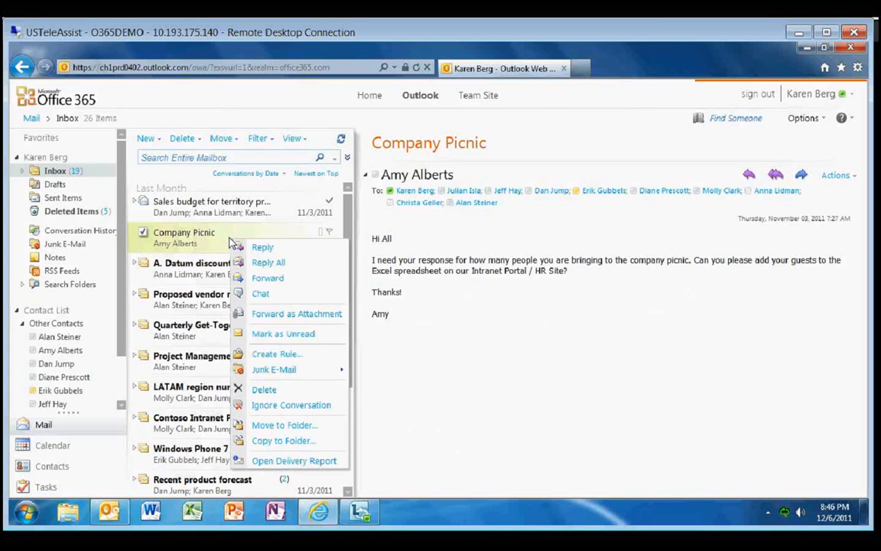
click(269, 280)
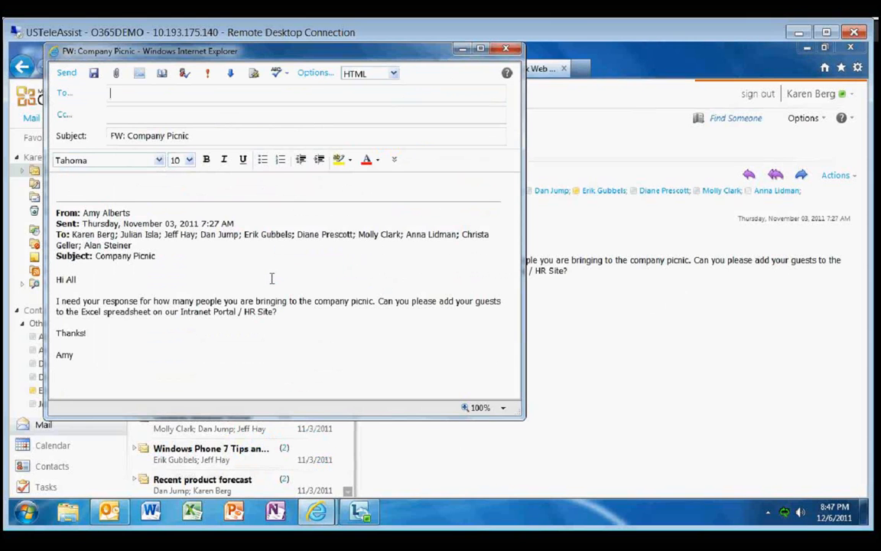
text(eri)
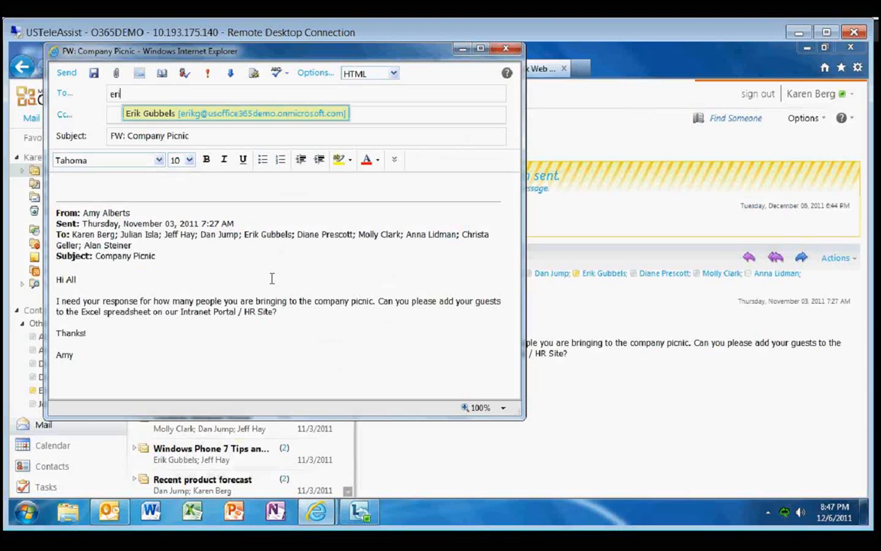
text(kg)
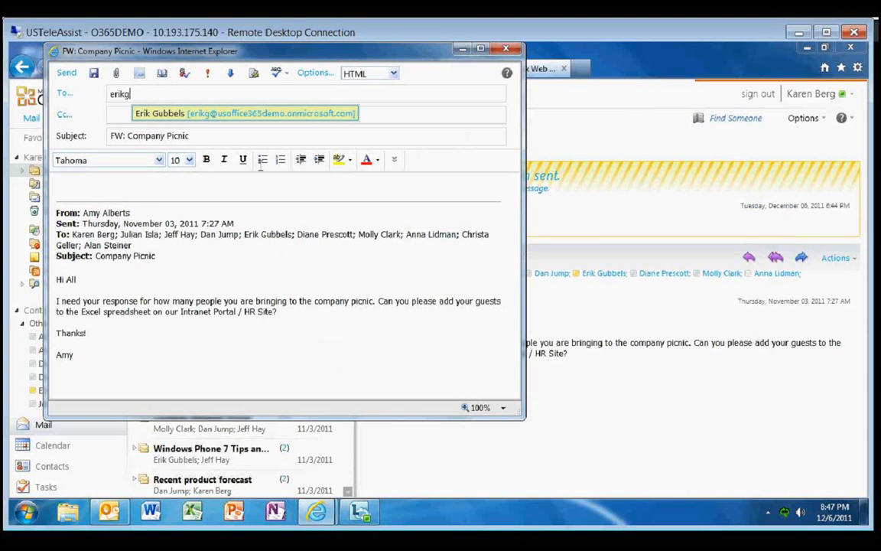
click(179, 115)
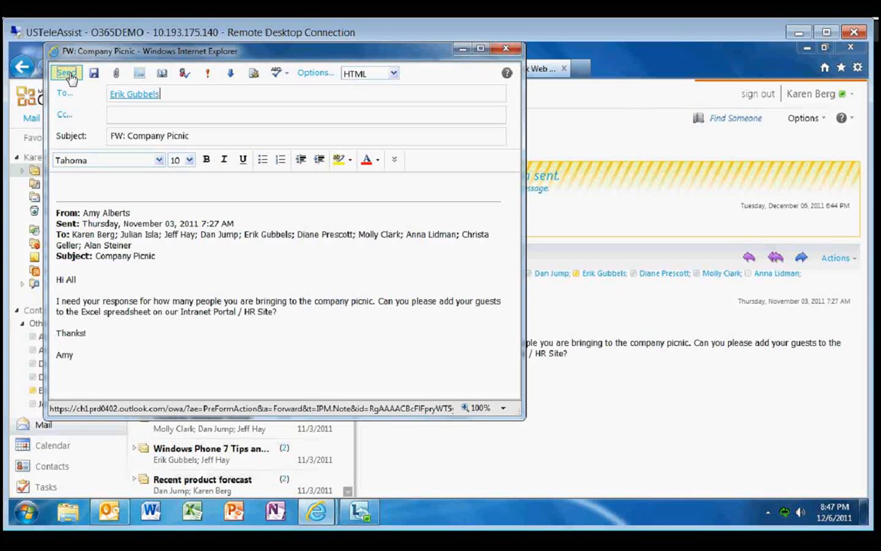
Step: Start a chat with the forward's recipient, send "Hello" and close the conversation
right_click(131, 96)
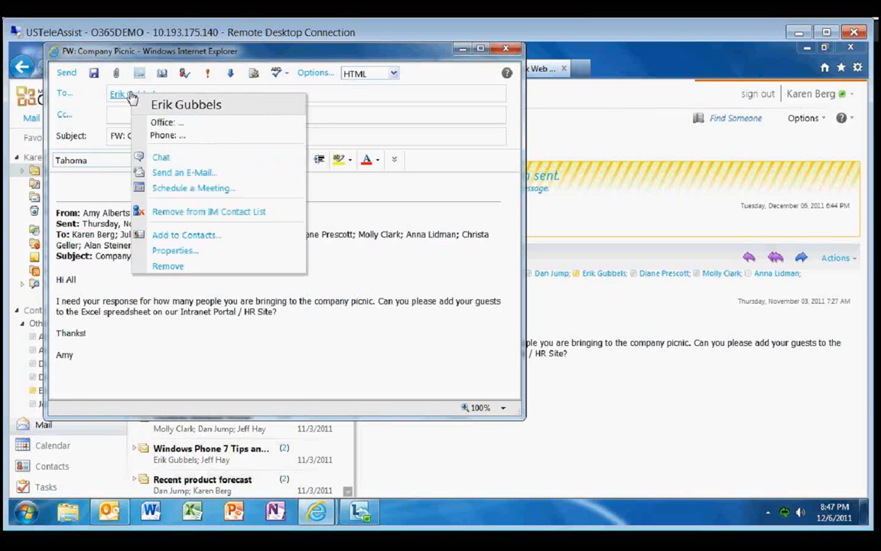
click(162, 158)
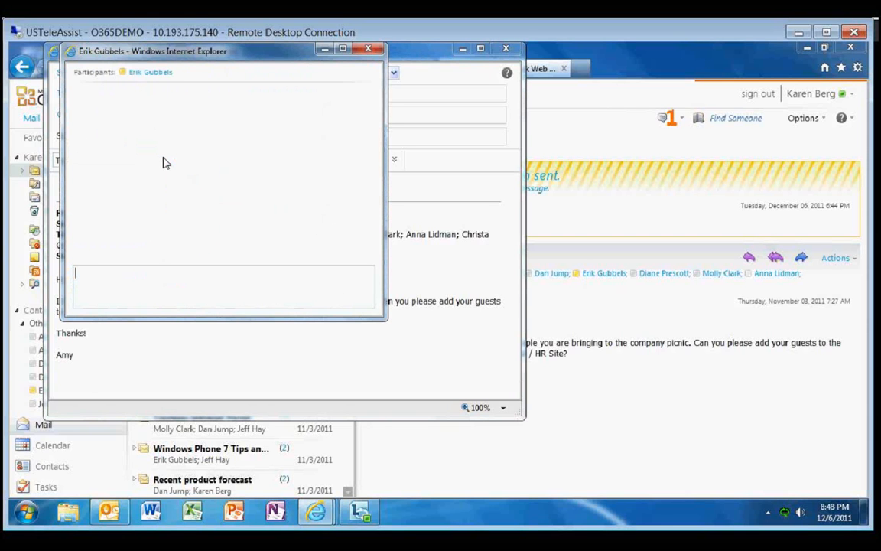
text(Hello)
key(Return)
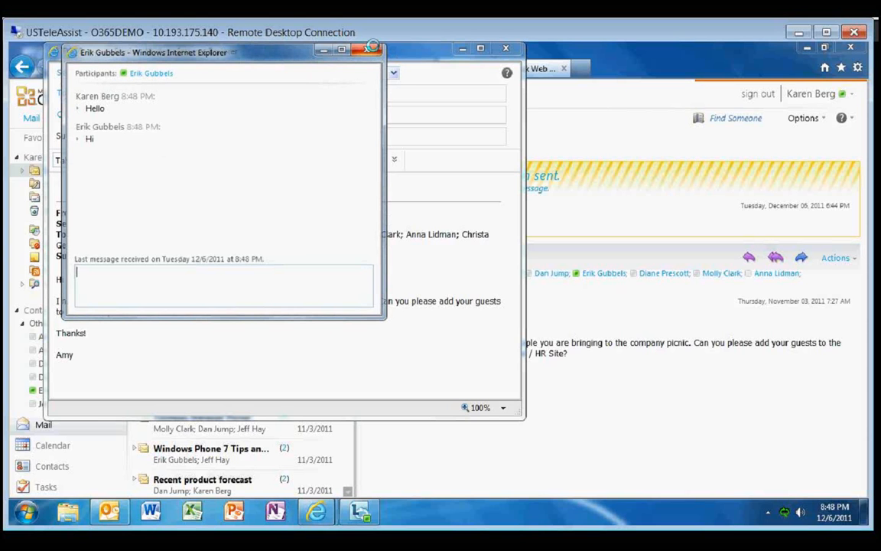
click(369, 49)
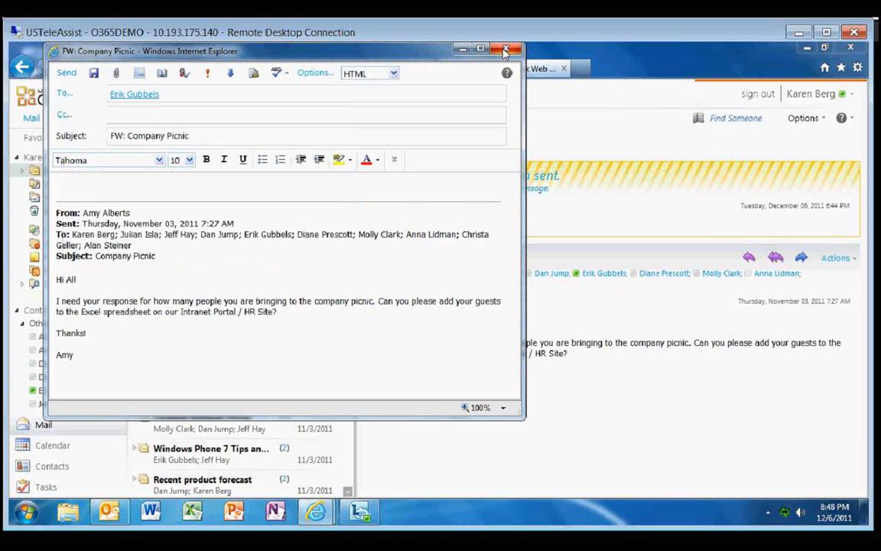
Step: Close the unsent Company Picnic forward, discarding unsaved changes, and open the web calendar
click(505, 50)
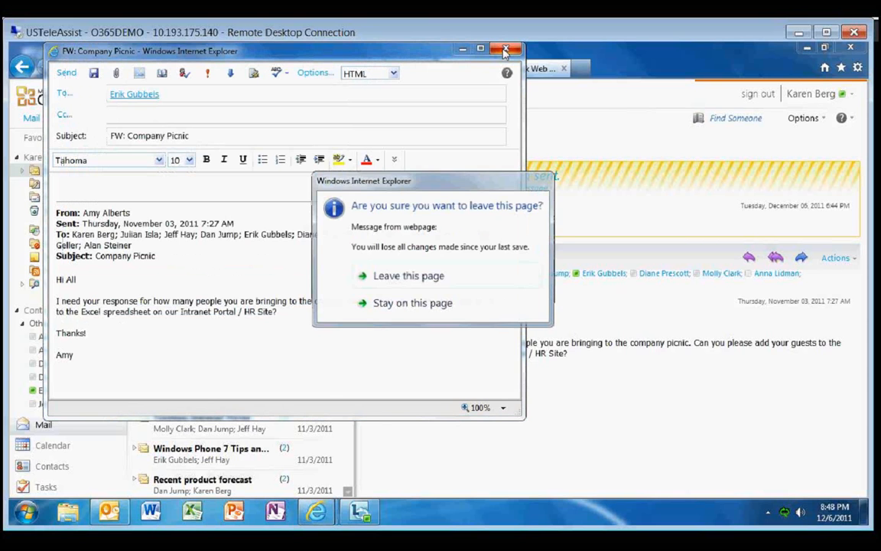
click(431, 277)
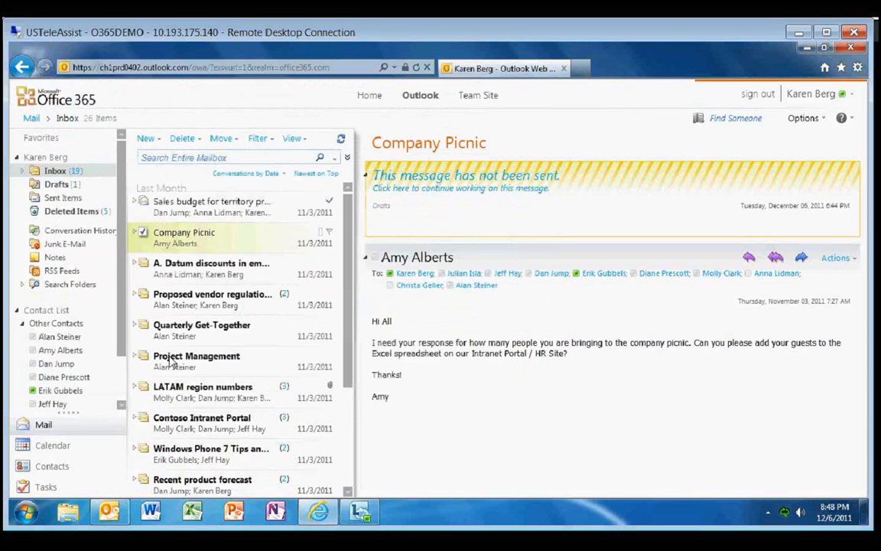
click(53, 445)
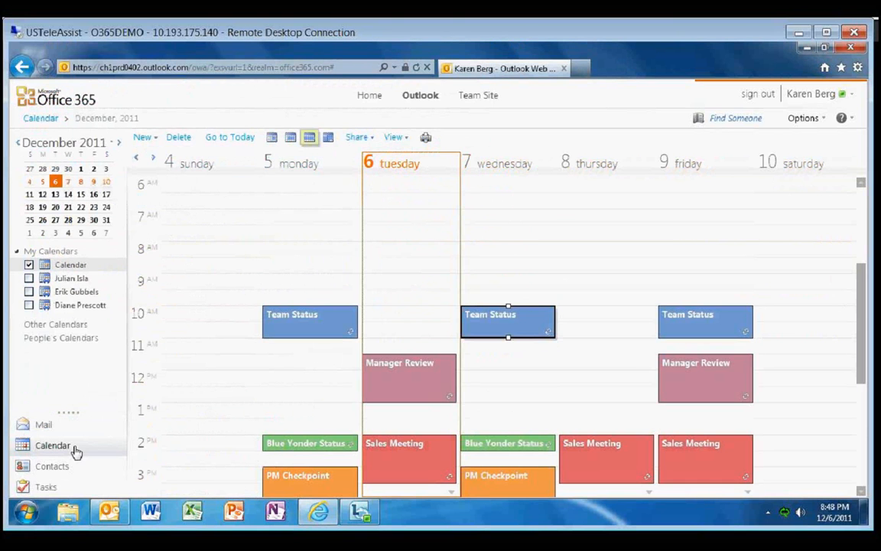
Step: Create a Wednesday 12/7/2011 appointment from 12:00 PM to 1:00 PM with the subject "Discuss Proposal"
double_click(496, 383)
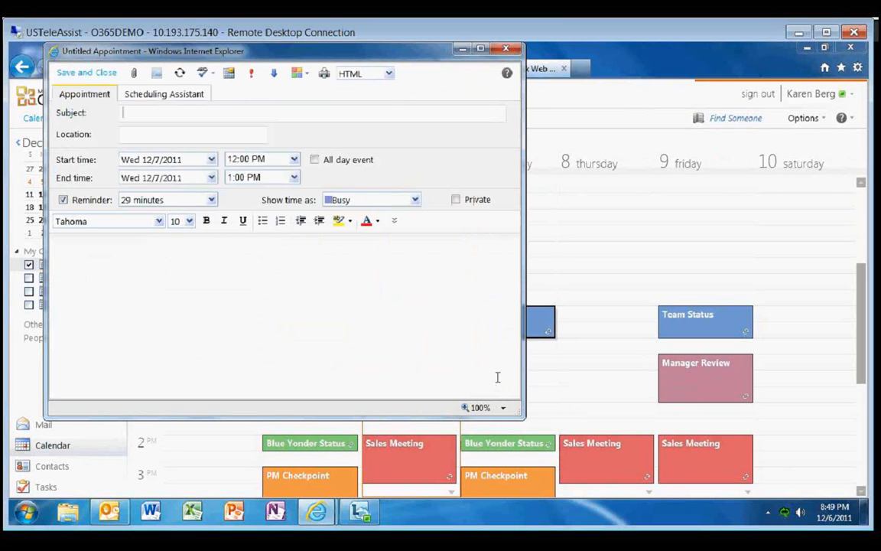
text(Discuss Proposal)
Step: Add a colleague as attendee through the Scheduling Assistant and send the meeting request without a location
click(182, 98)
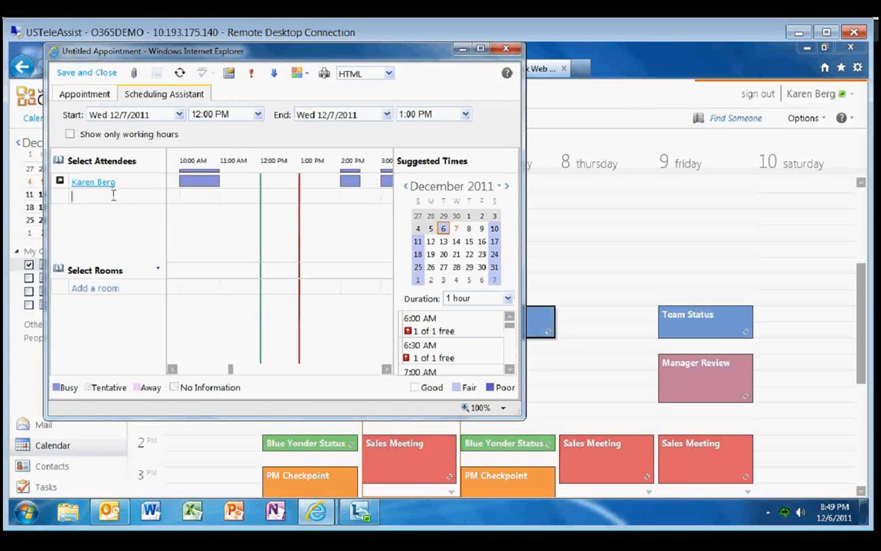
text(eirk)
key(BackSpace)
key(BackSpace)
key(BackSpace)
text(ri)
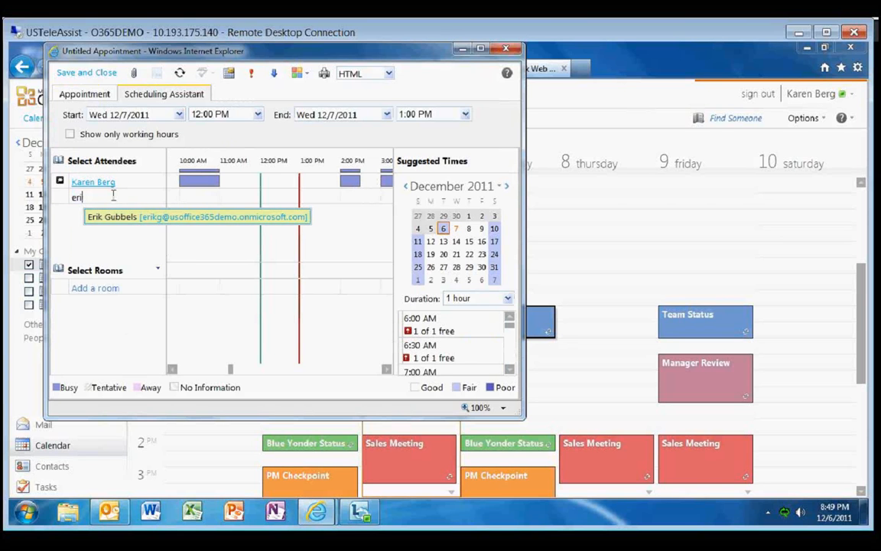
key(Return)
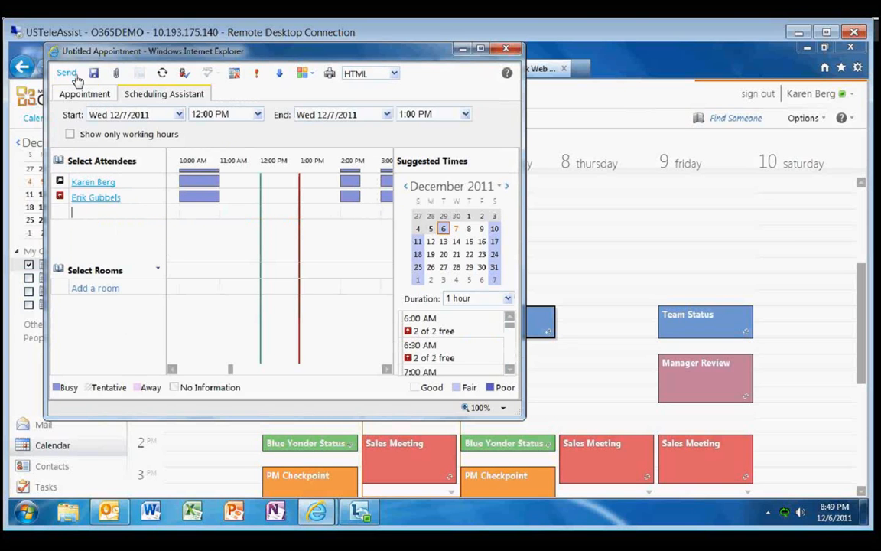
click(74, 77)
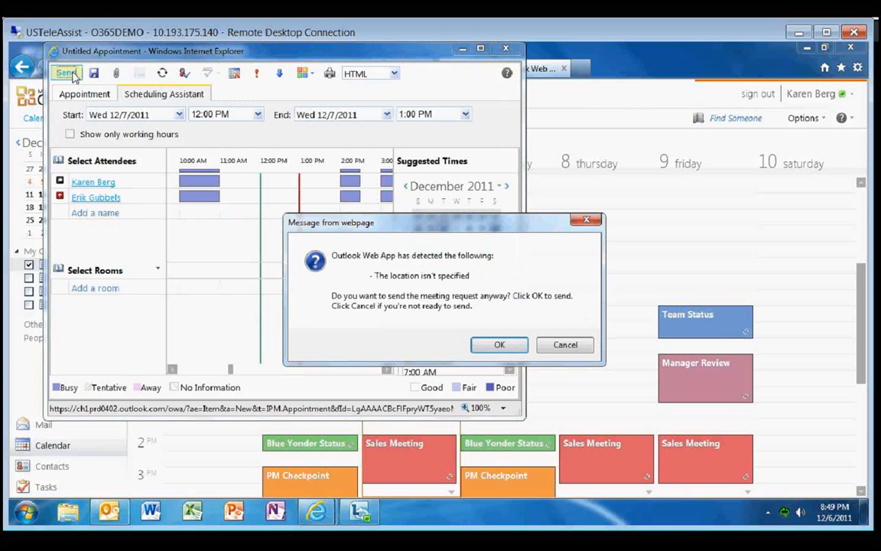
click(498, 345)
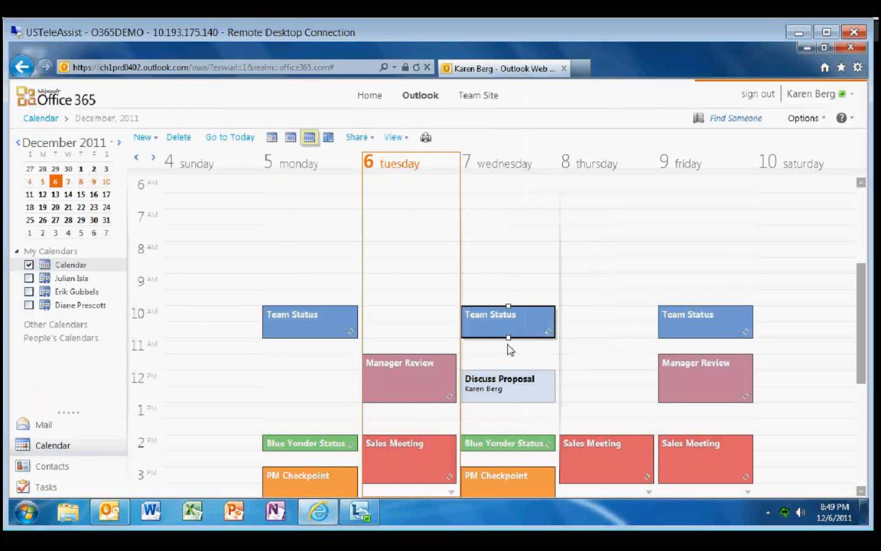
Step: Go to the team site's Sales page and open its Sales Documents library
click(477, 96)
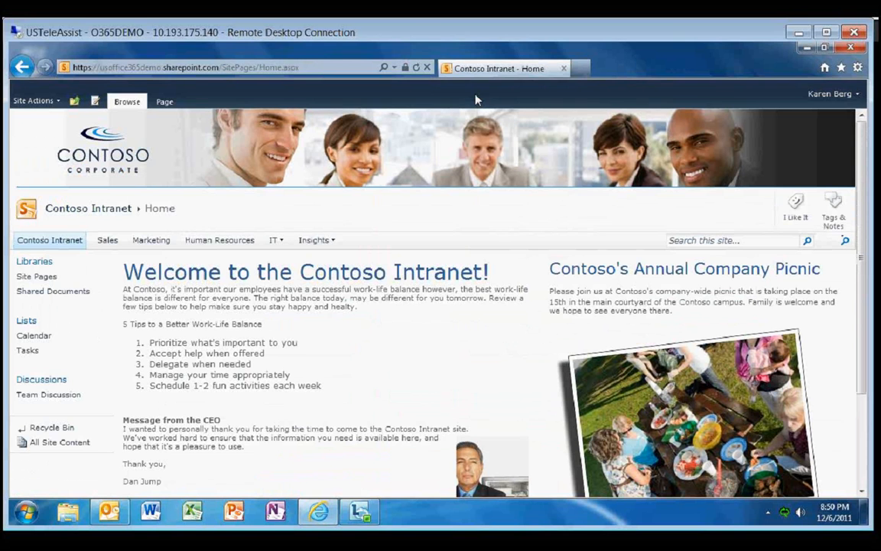
click(108, 242)
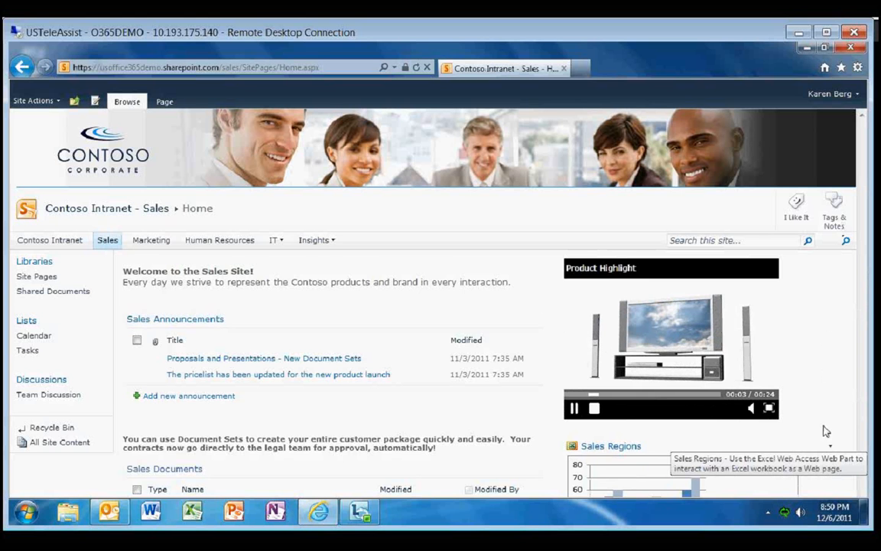
scroll(862, 423, down, 4)
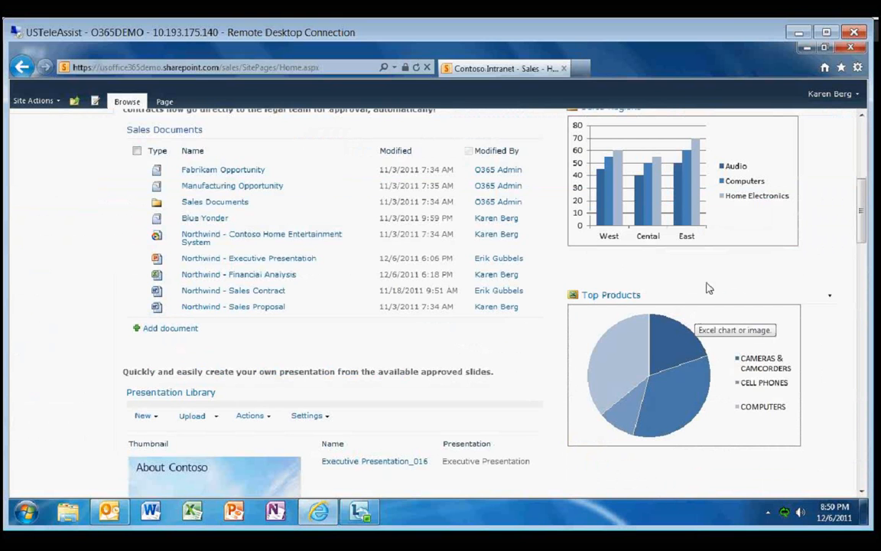
click(187, 131)
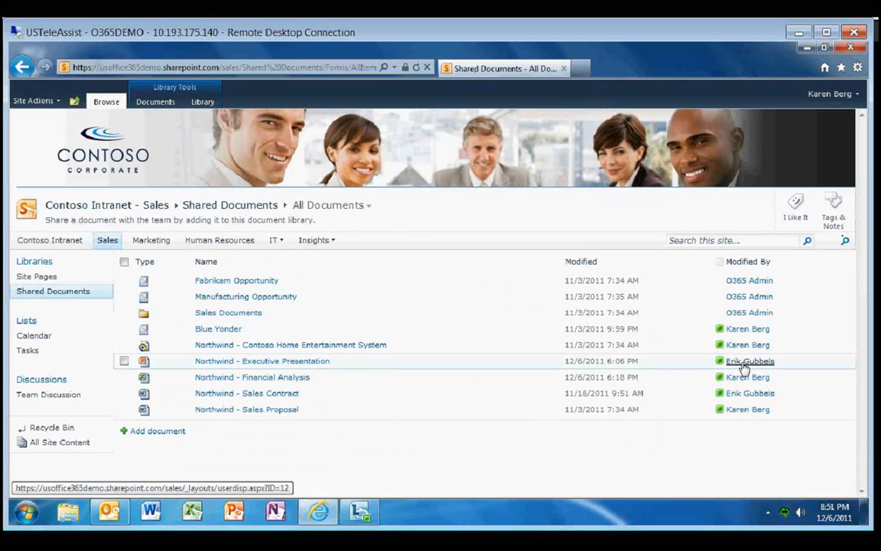
Step: Start a chat with the person who last modified Northwind - Executive Presentation, asking by first name "Can you give me some informaton?"
mouse_move(744, 369)
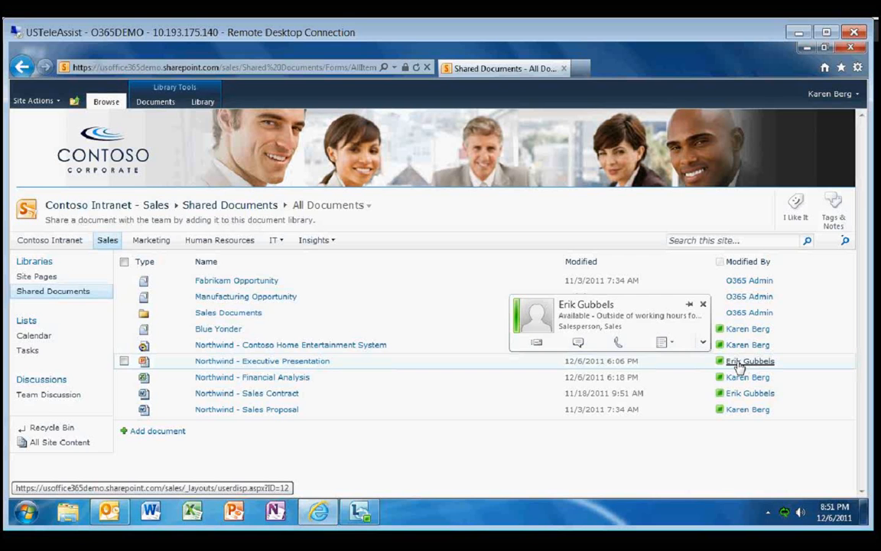
click(579, 344)
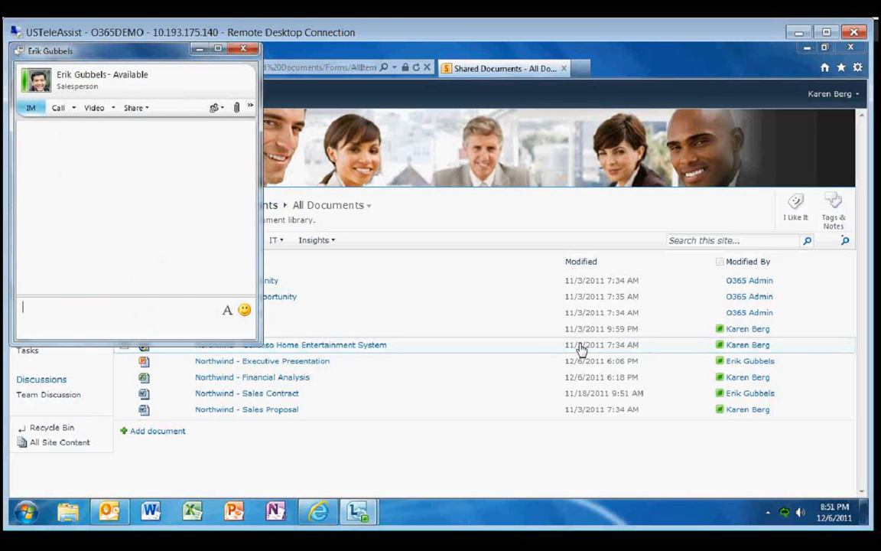
text(Eri)
text(k)
text(, Can you give me so)
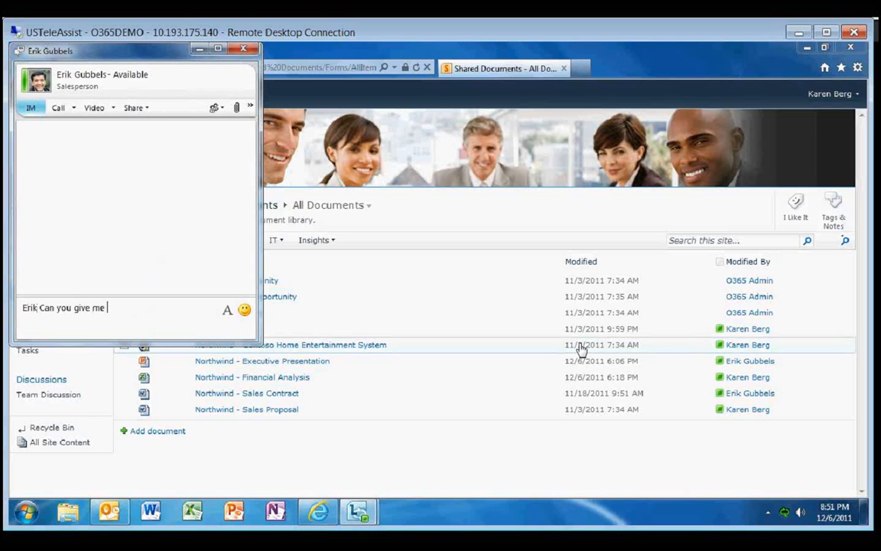
text(em)
key(BackSpace)
key(BackSpace)
key(BackSpace)
text(me informaton?)
key(Return)
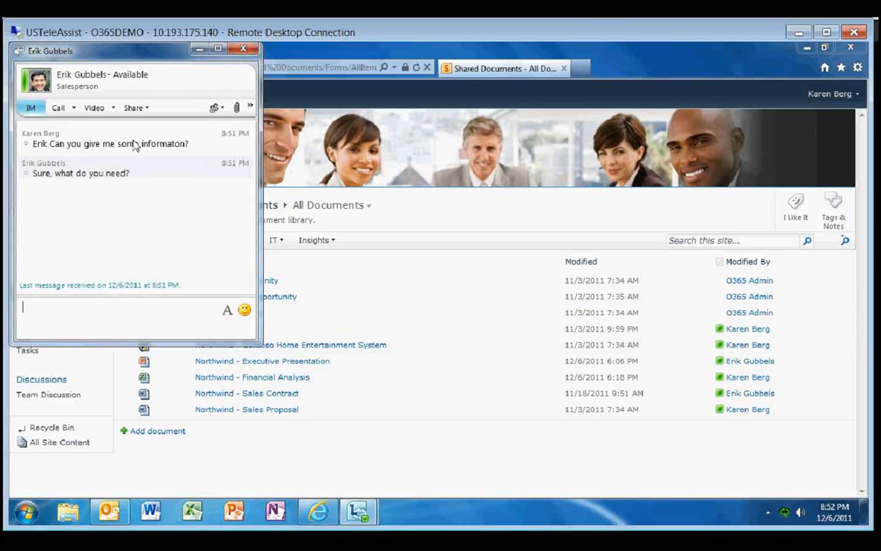
Step: Check the conversation's call and video options, and send the message "Can you show me the sales proposal and Presentation?"
click(74, 109)
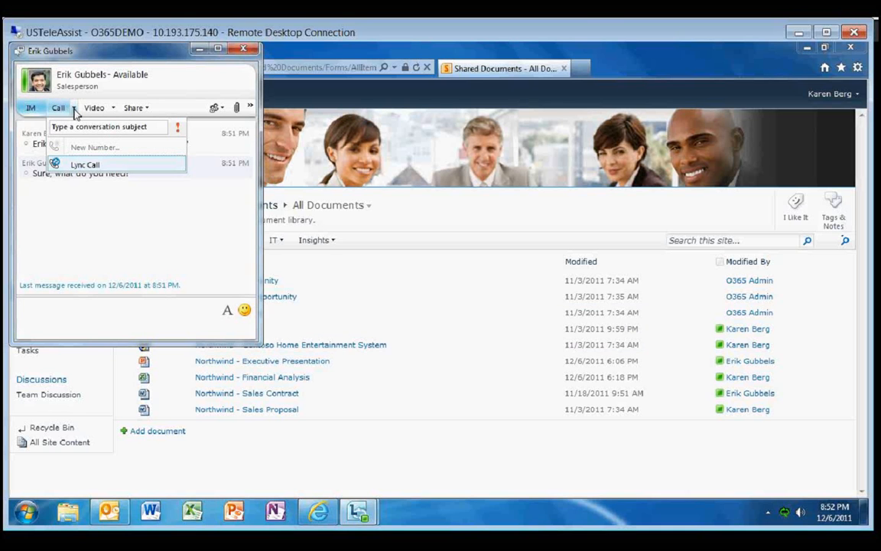
click(115, 112)
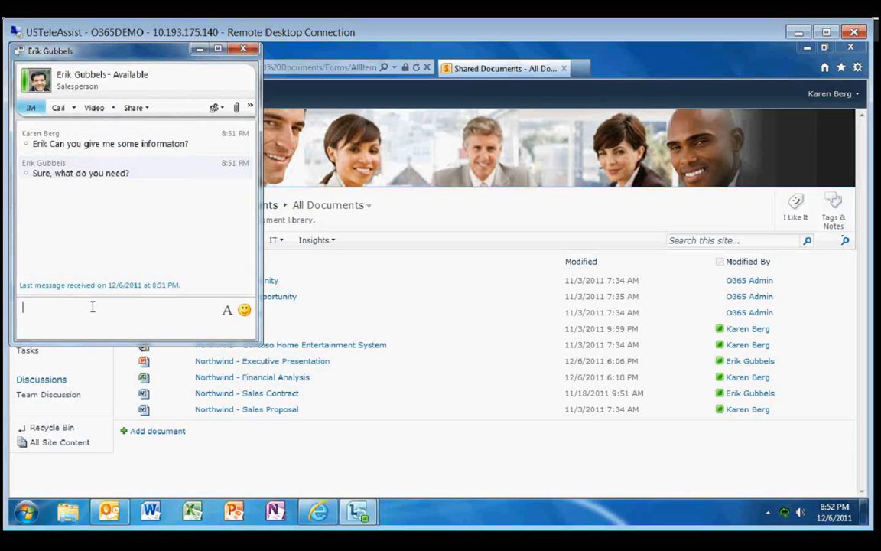
text(c)
text(an you show )
text(me the)
text( sales proposal )
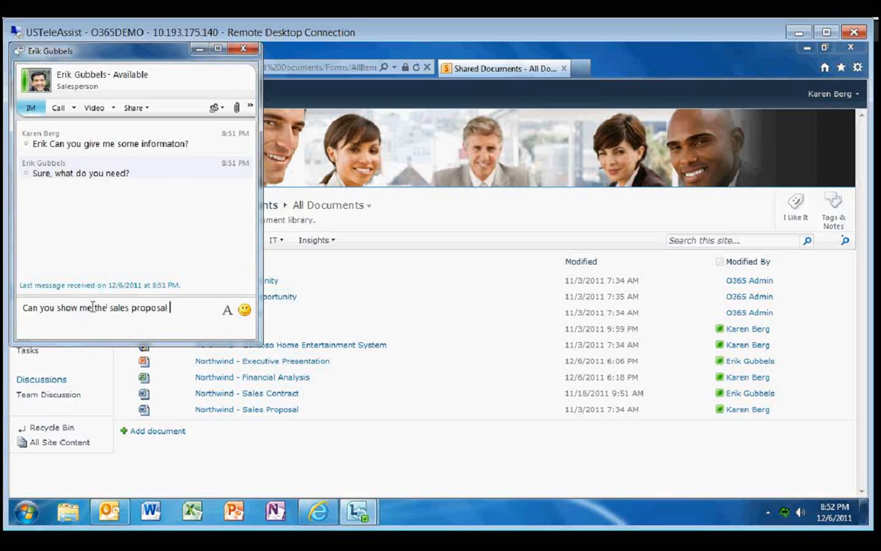
text(and Presentation?)
key(Return)
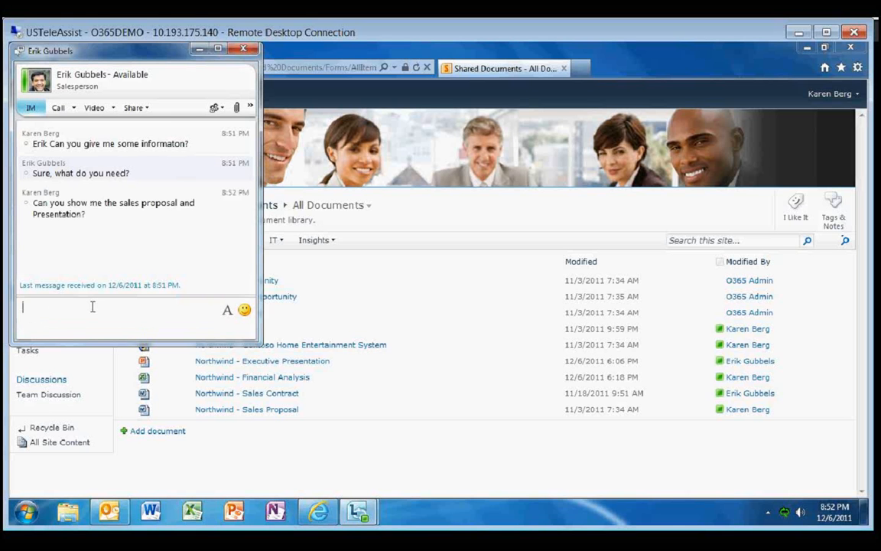
Step: Look over the conversation's sharing options and accept the contact's screen sharing request to view the shared documents
click(145, 109)
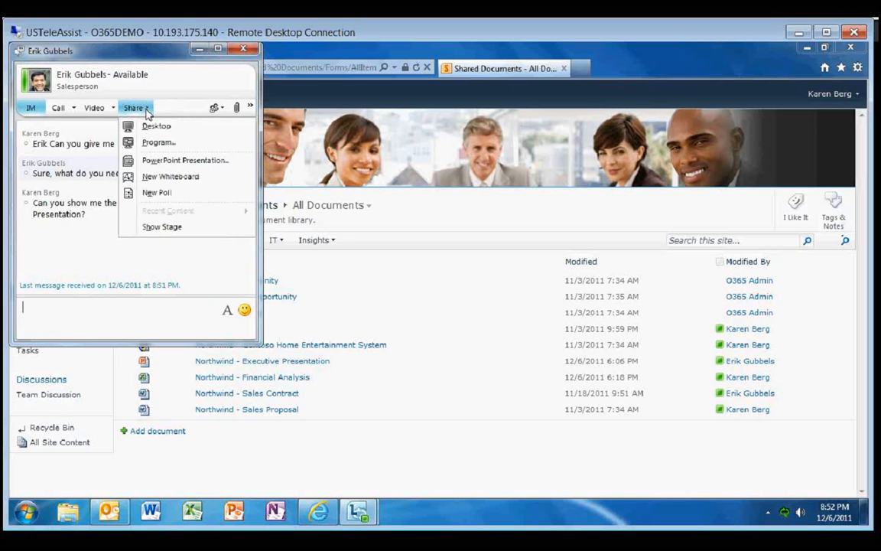
click(136, 319)
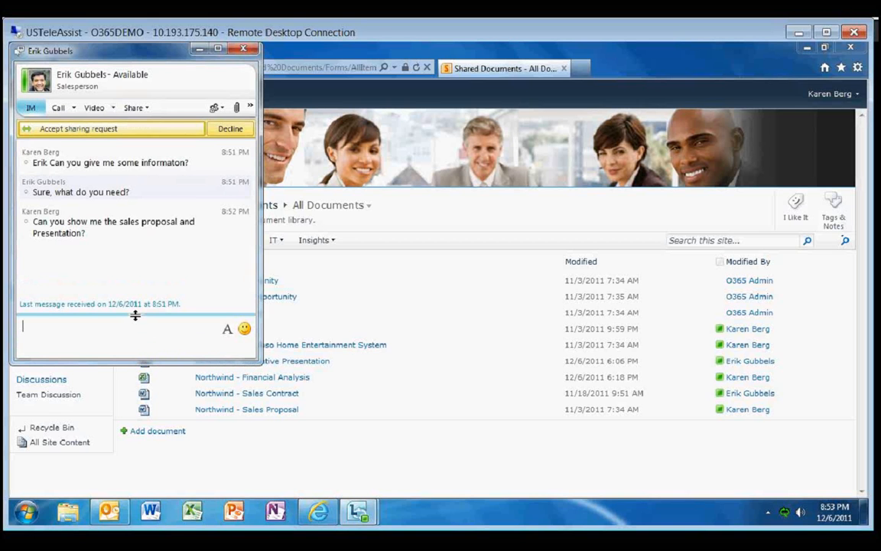
click(150, 135)
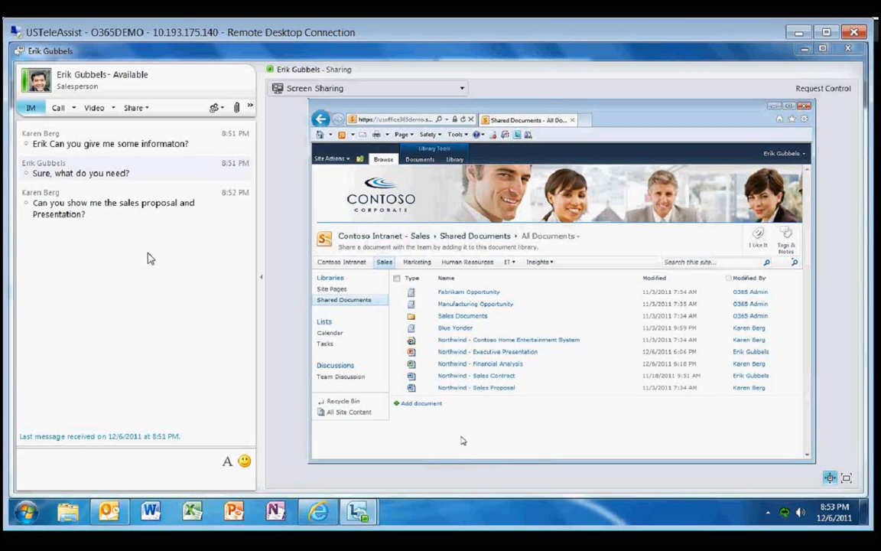
click(495, 388)
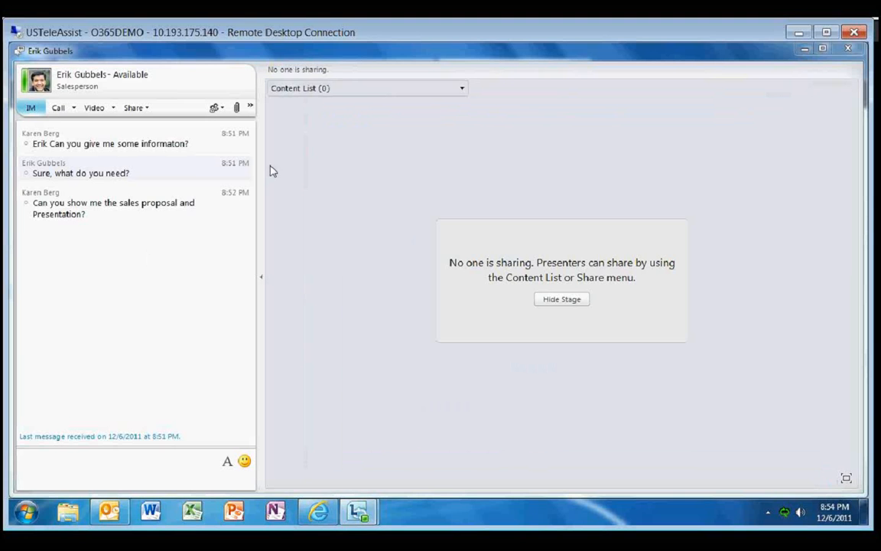
Step: Hide the empty sharing stage and minimize the conversation to return to the Shared Documents library
click(560, 299)
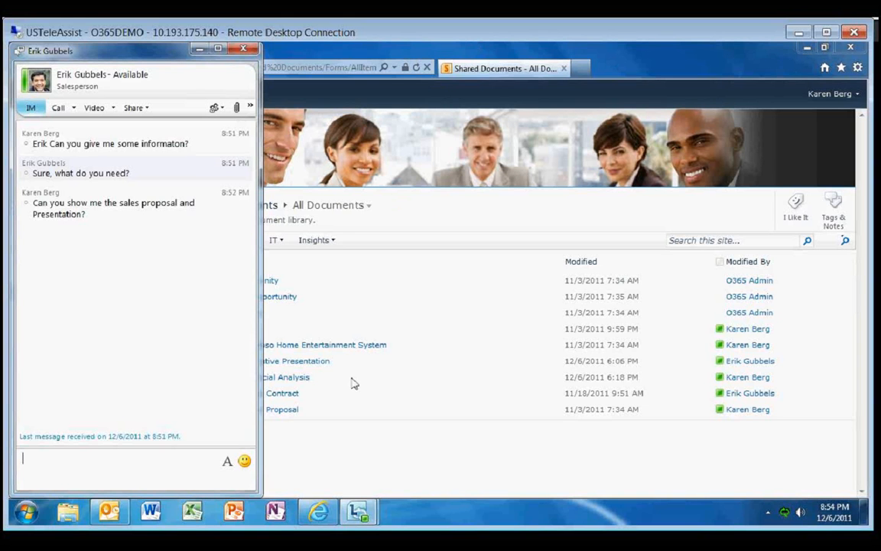
click(199, 51)
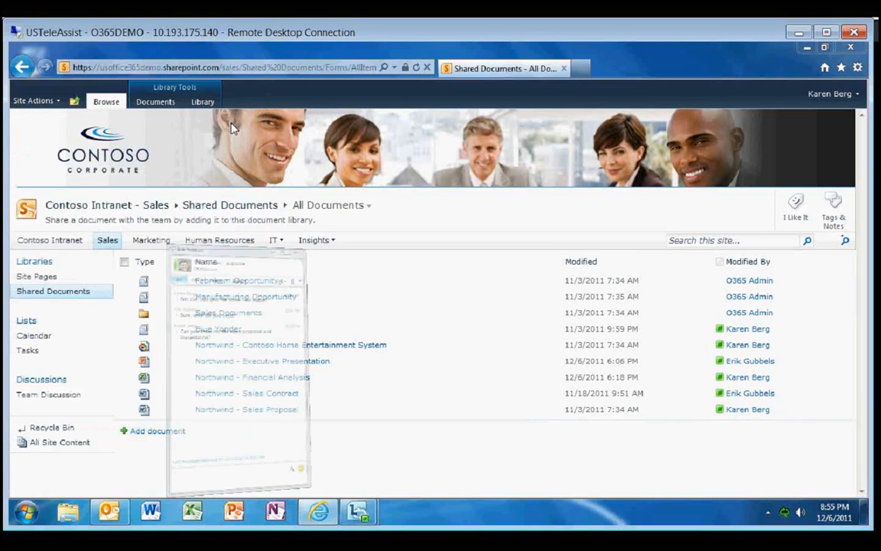
Step: Open the Northwind - Financial Analysis workbook from the library and switch it to editing in the browser
click(290, 380)
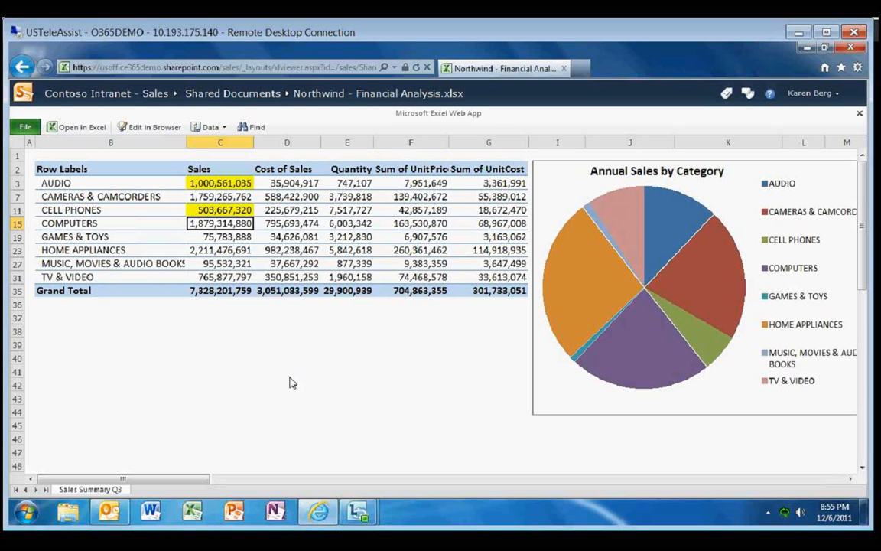
click(163, 128)
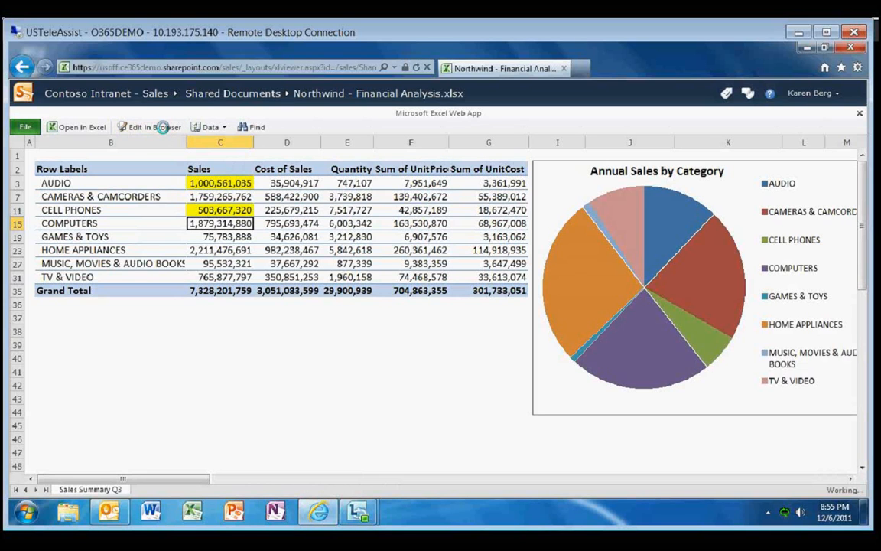